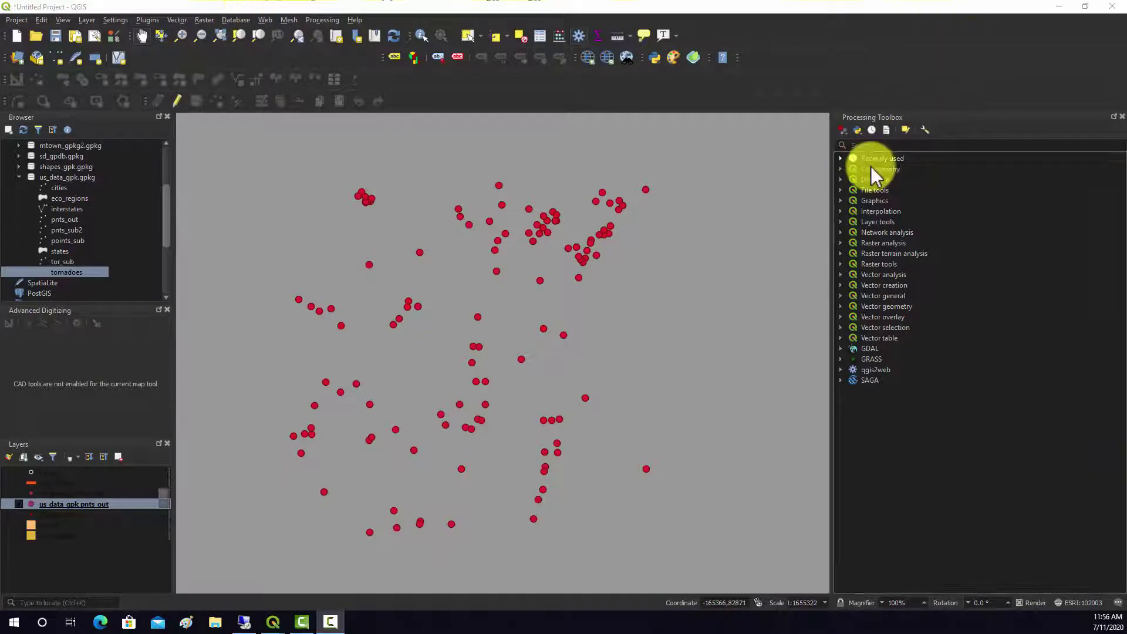
Filter the Processing Toolbox with the search term 'concave'
{"action": "left_click", "coordinate": [878, 145]}
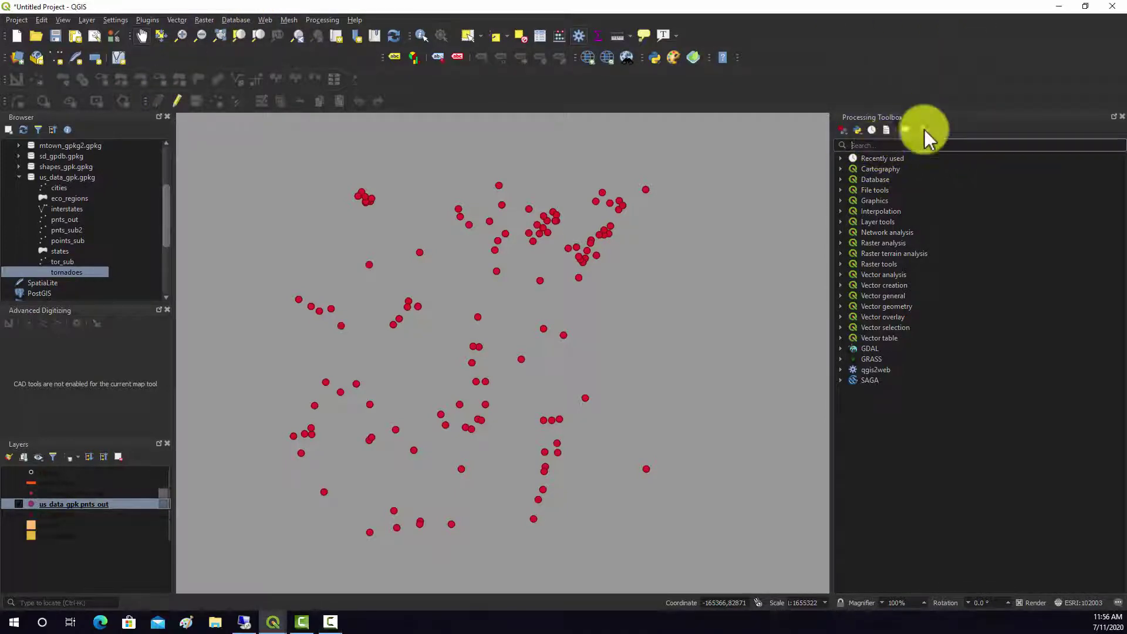
{"action": "type", "text": "conca"}
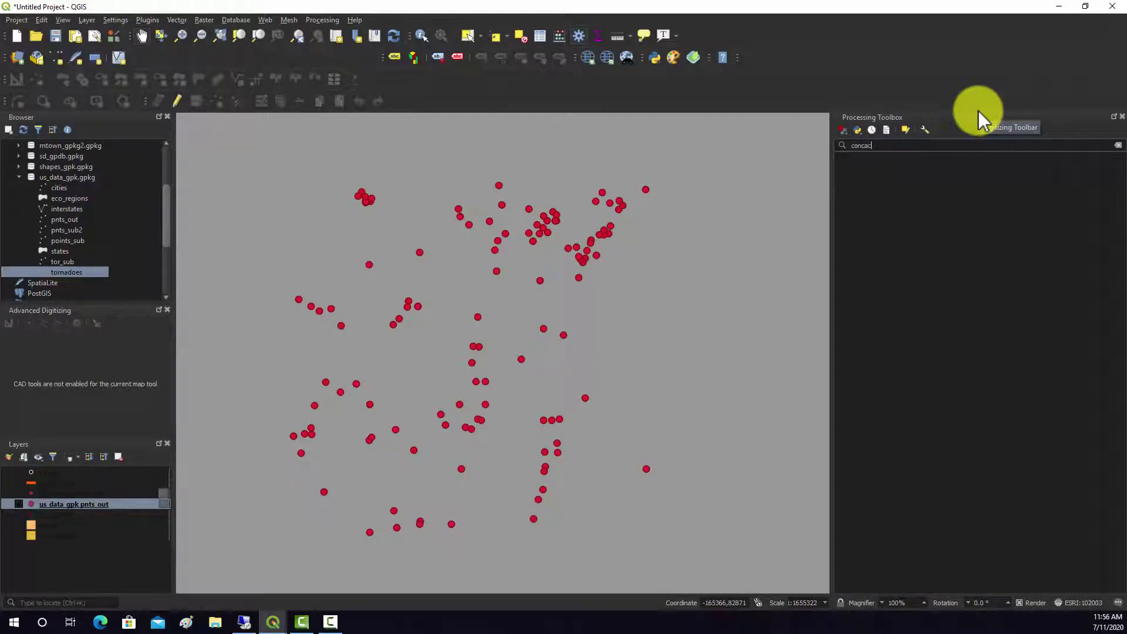
{"action": "type", "text": "ve"}
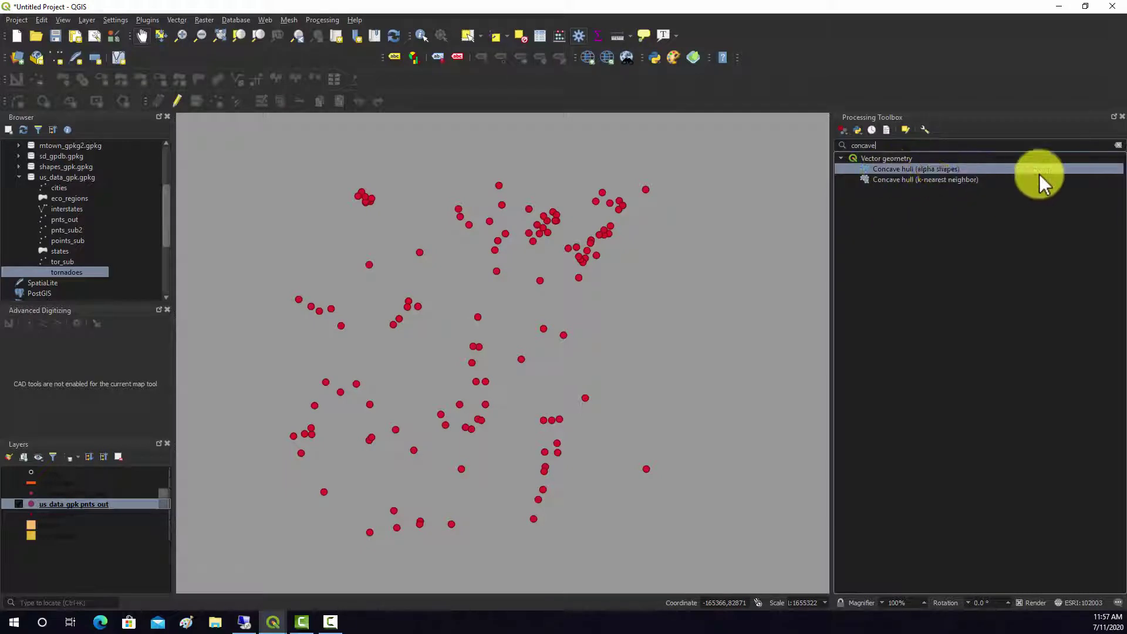
Open Concave hull (alpha shapes) with pnts_out as the input point layer
{"action": "double_click", "coordinate": [889, 169]}
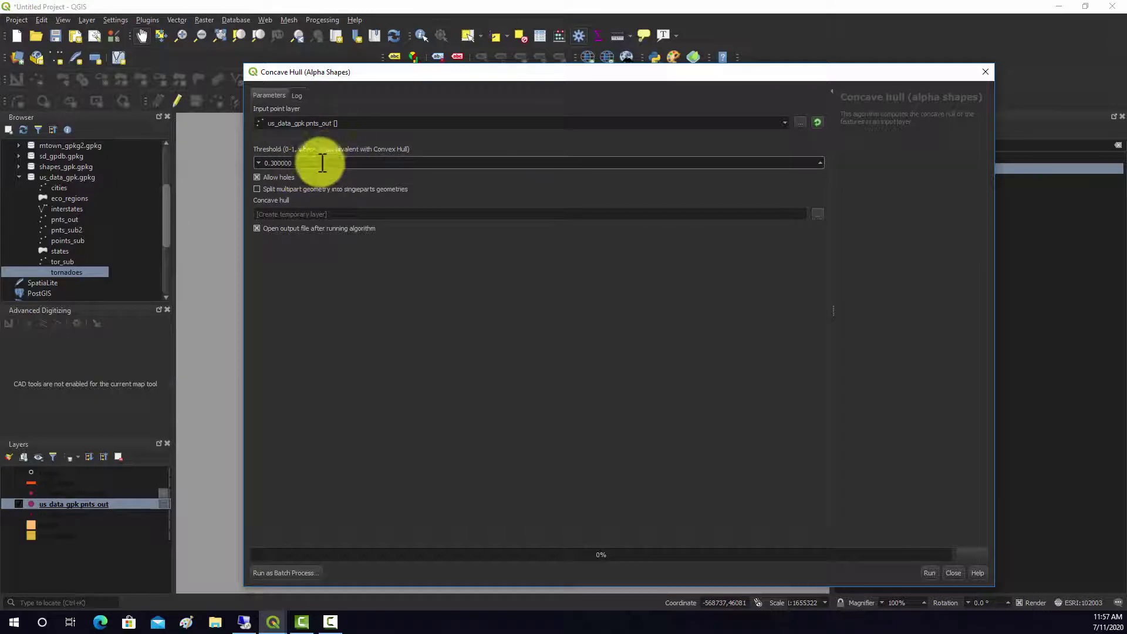
{"action": "left_click", "coordinate": [783, 125]}
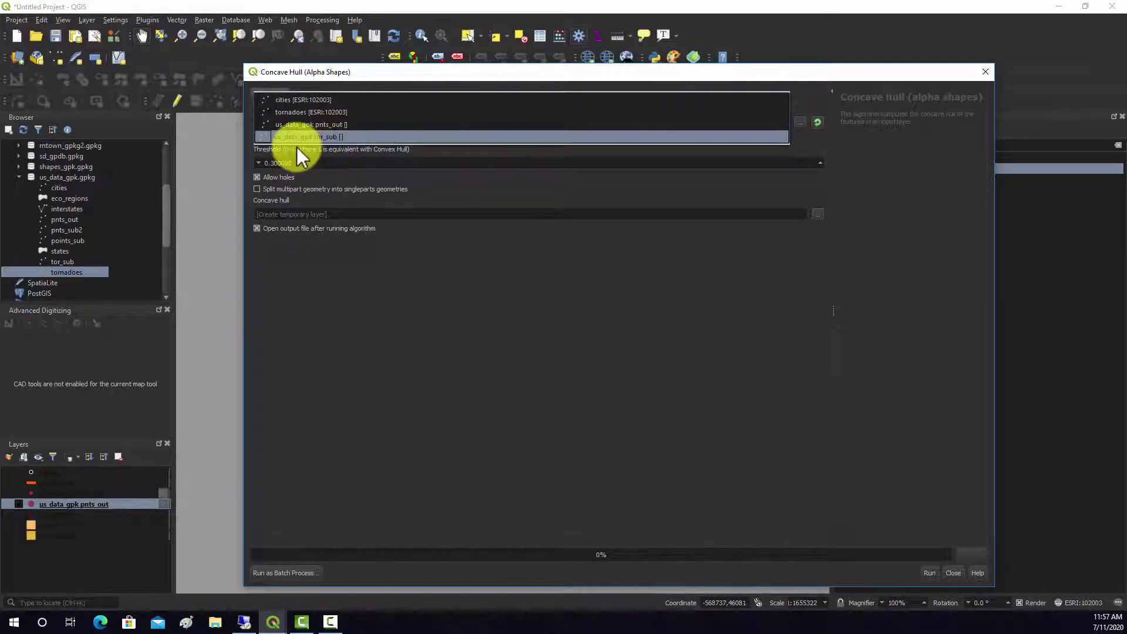
{"action": "left_click", "coordinate": [317, 125]}
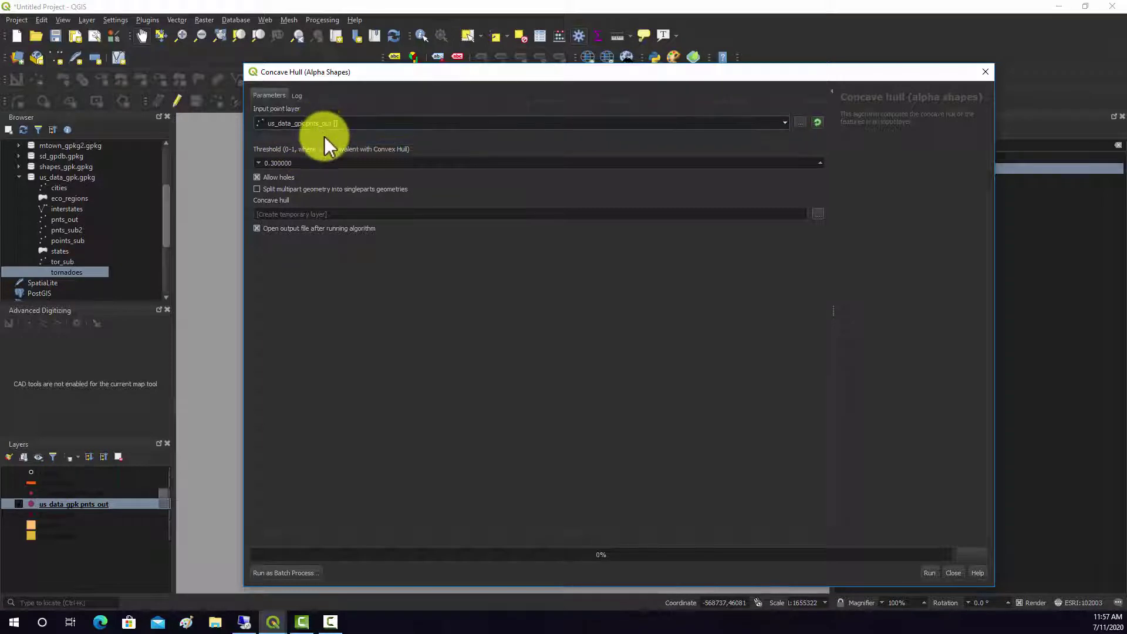
Change the threshold from 0.3 to 0.7 and run the concave hull
{"action": "left_click_drag", "start_coordinate": [301, 164], "coordinate": [226, 161]}
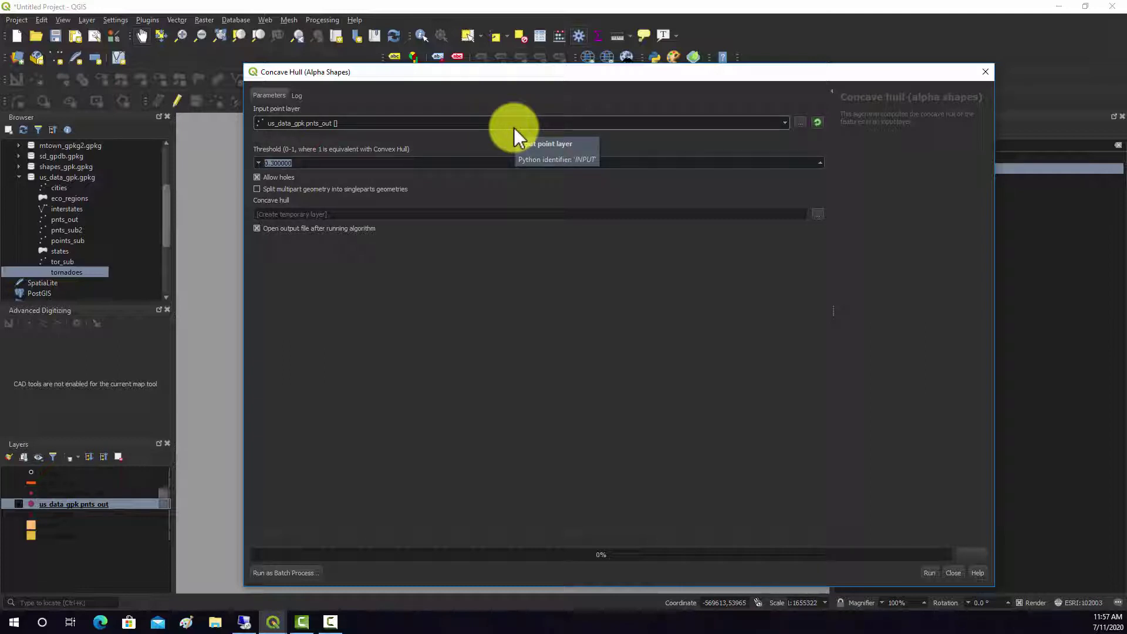
{"action": "left_click", "coordinate": [325, 164]}
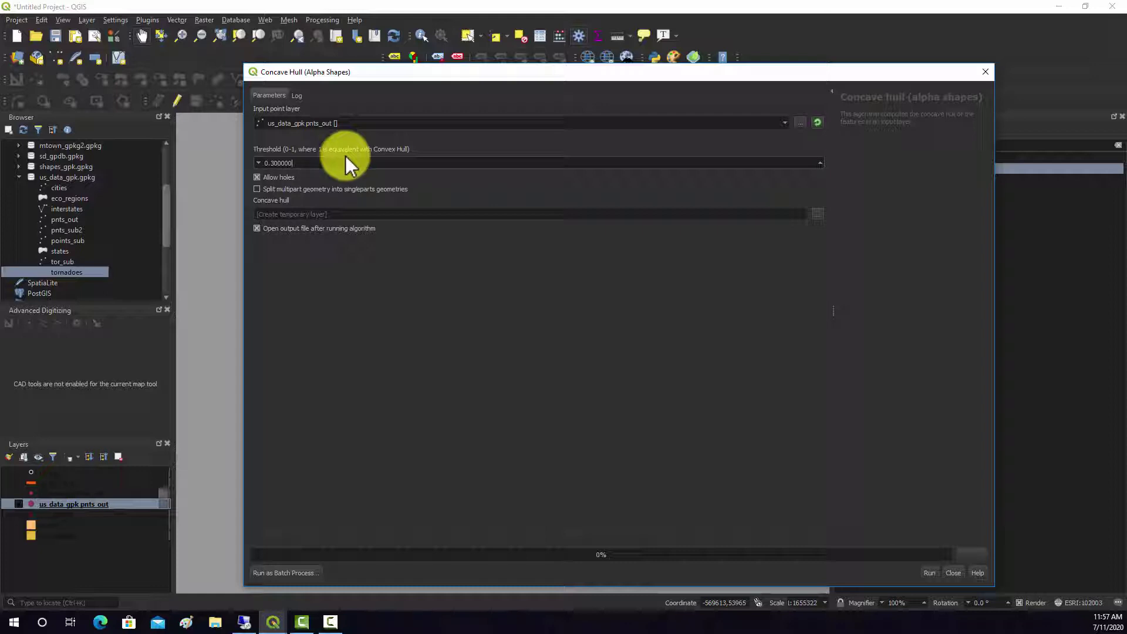
{"action": "left_click_drag", "start_coordinate": [327, 162], "coordinate": [226, 159]}
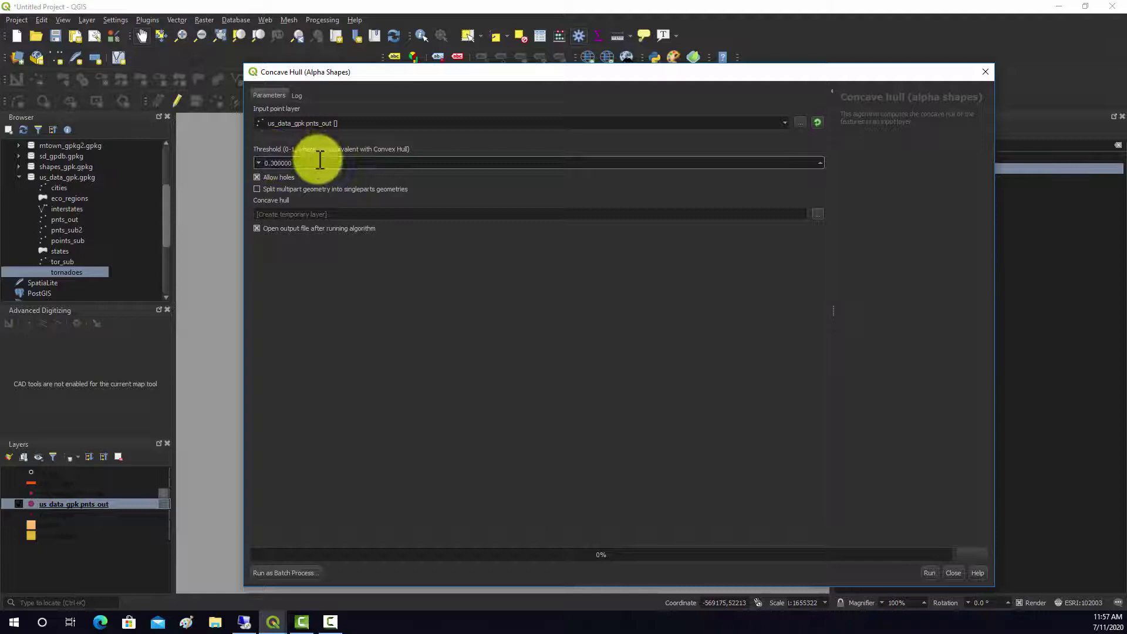
{"action": "left_click_drag", "start_coordinate": [322, 163], "coordinate": [231, 160]}
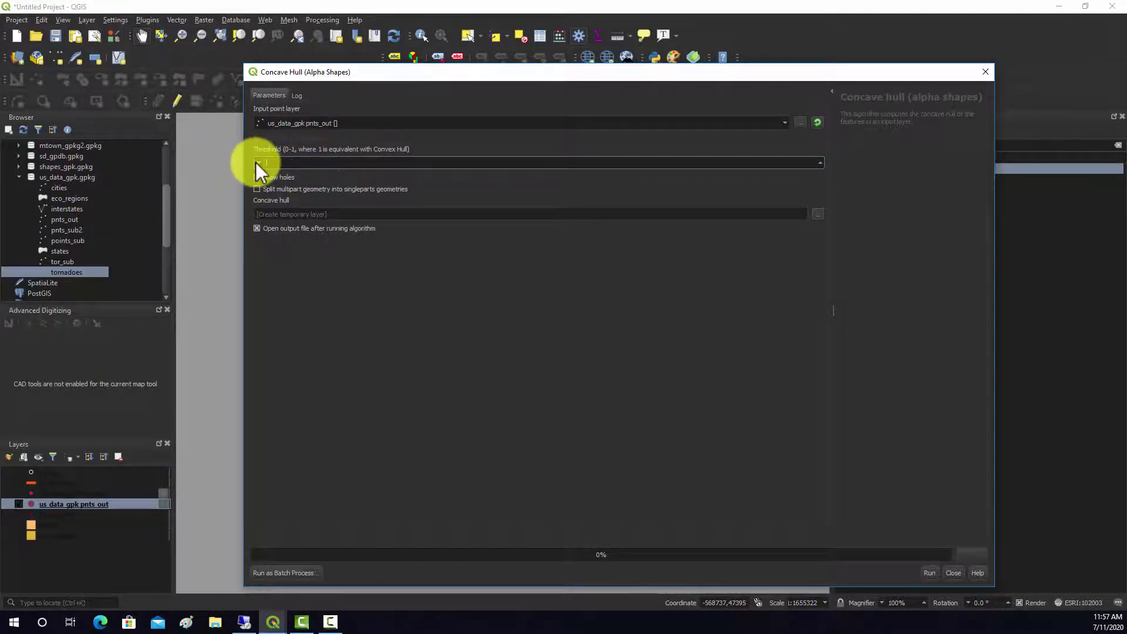
{"action": "key", "text": "BackSpace"}
{"action": "type", "text": "0.7"}
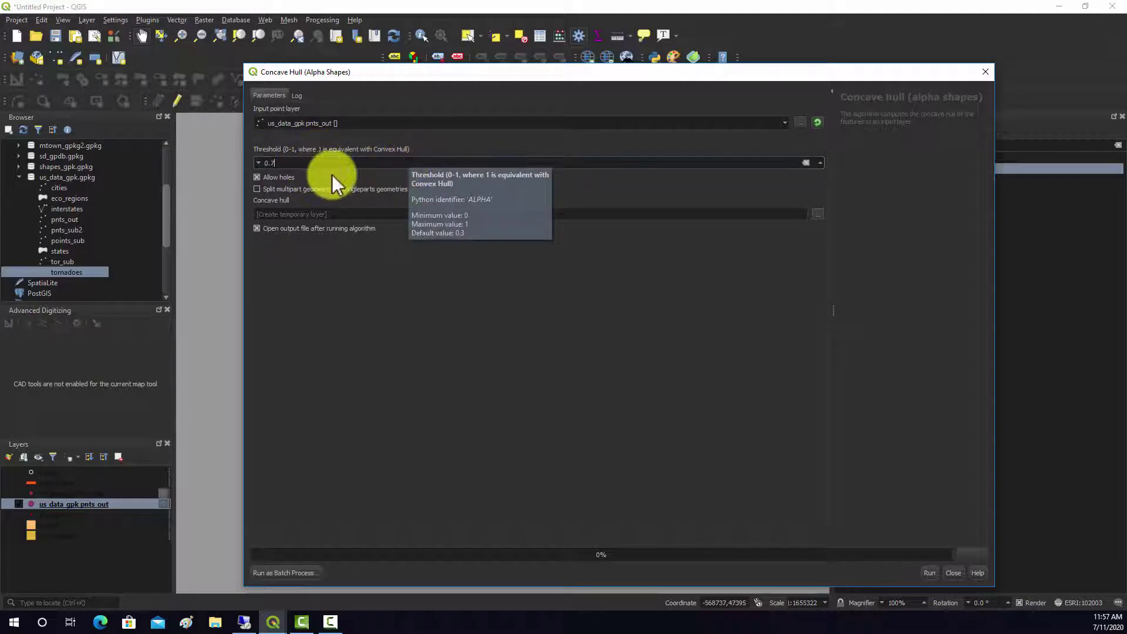
{"action": "left_click", "coordinate": [358, 175]}
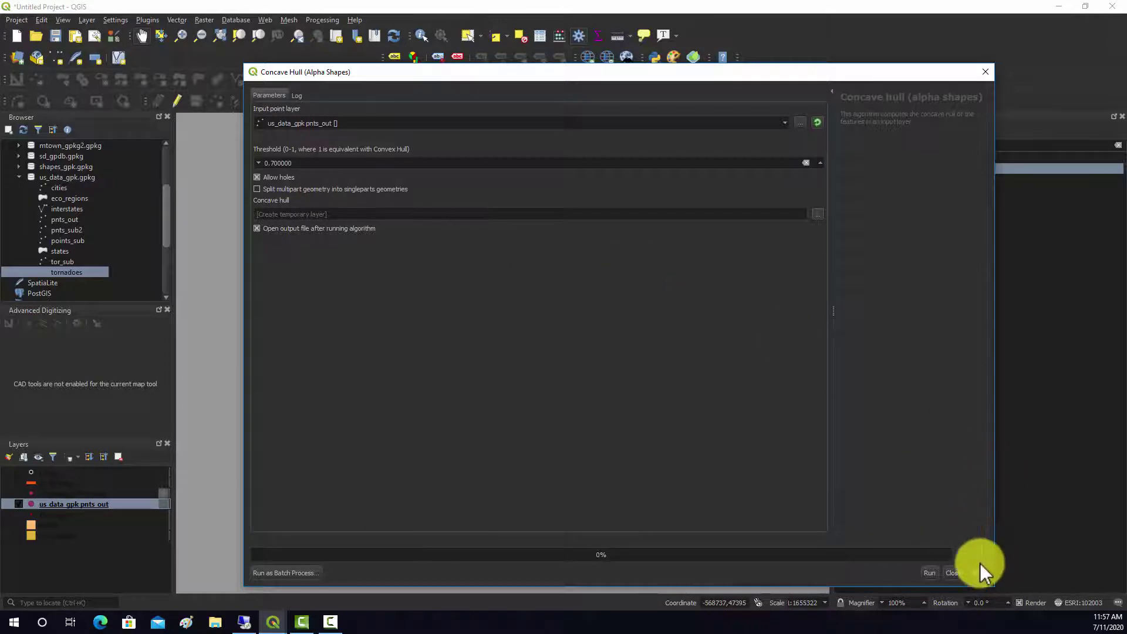
{"action": "left_click", "coordinate": [934, 574]}
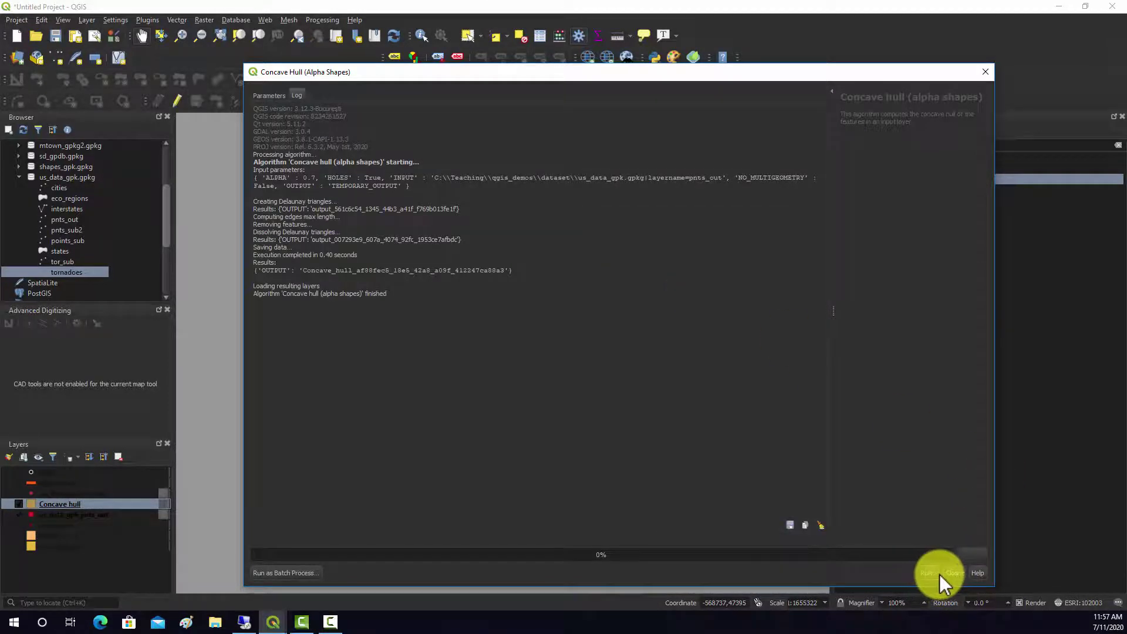
{"action": "left_click", "coordinate": [955, 572]}
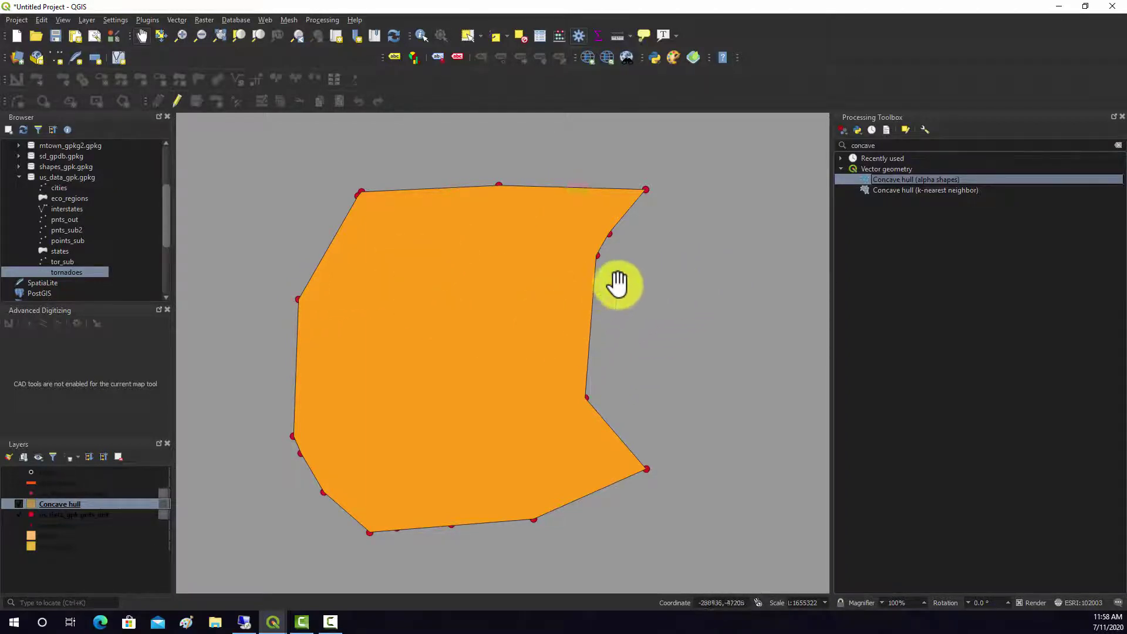
Rerun Concave hull (alpha shapes) on pnts_out with threshold 1
{"action": "double_click", "coordinate": [894, 179]}
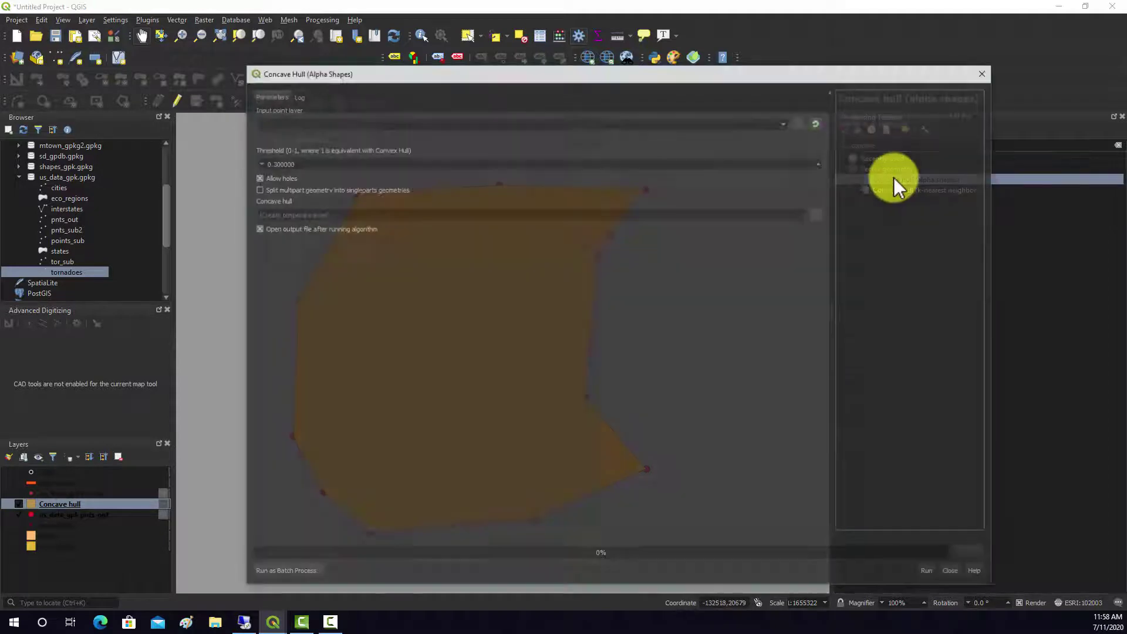
{"action": "double_click", "coordinate": [268, 164]}
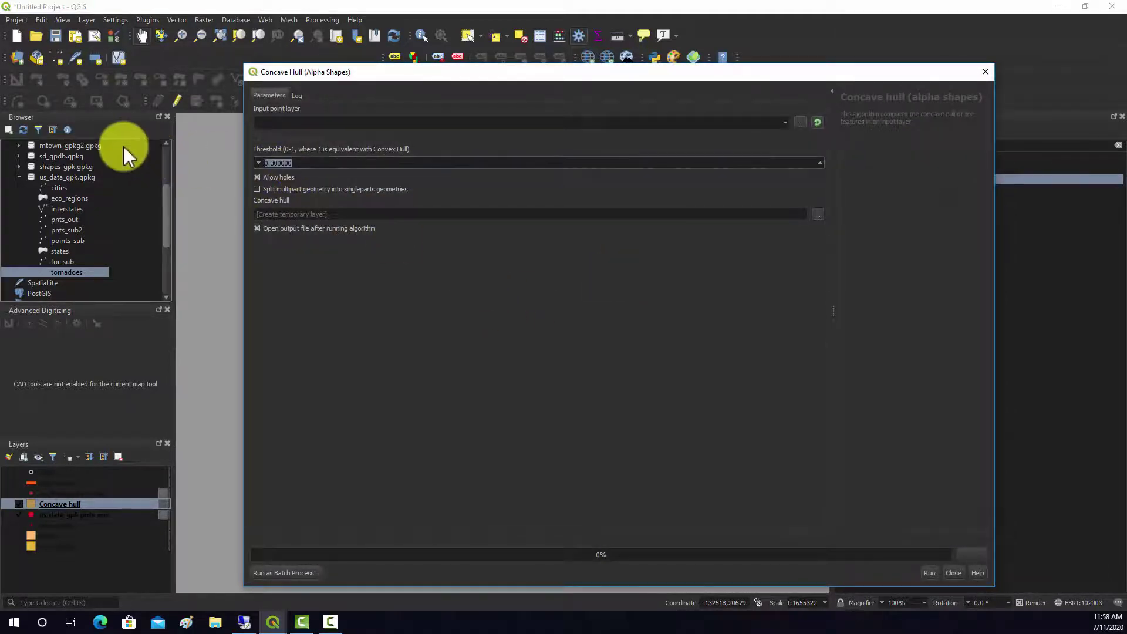
{"action": "type", "text": "1"}
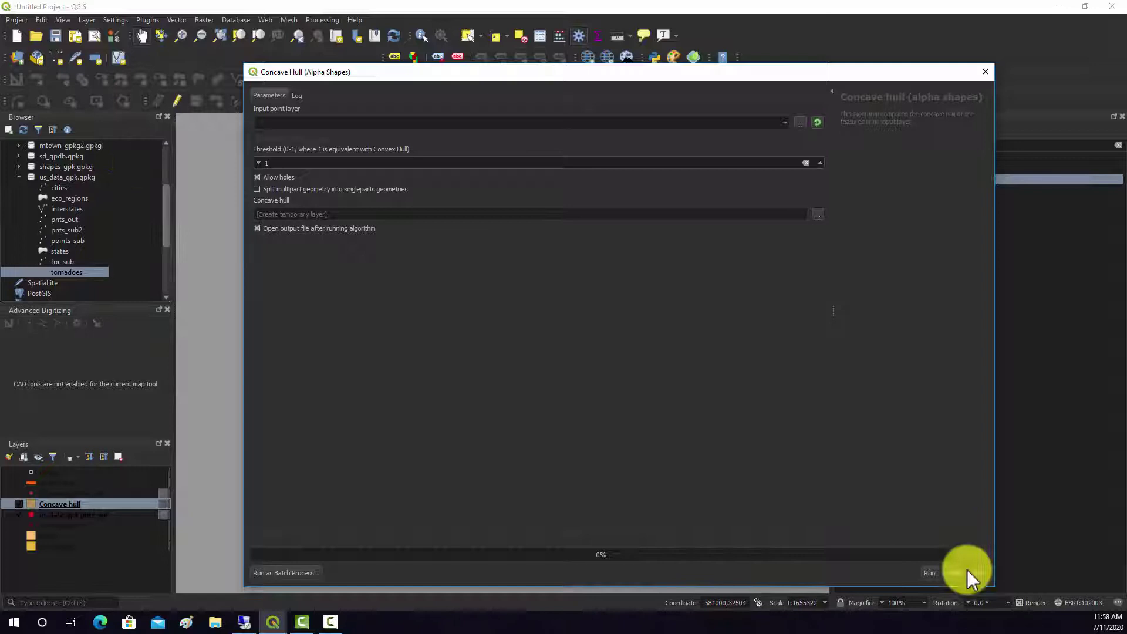
{"action": "left_click", "coordinate": [931, 572]}
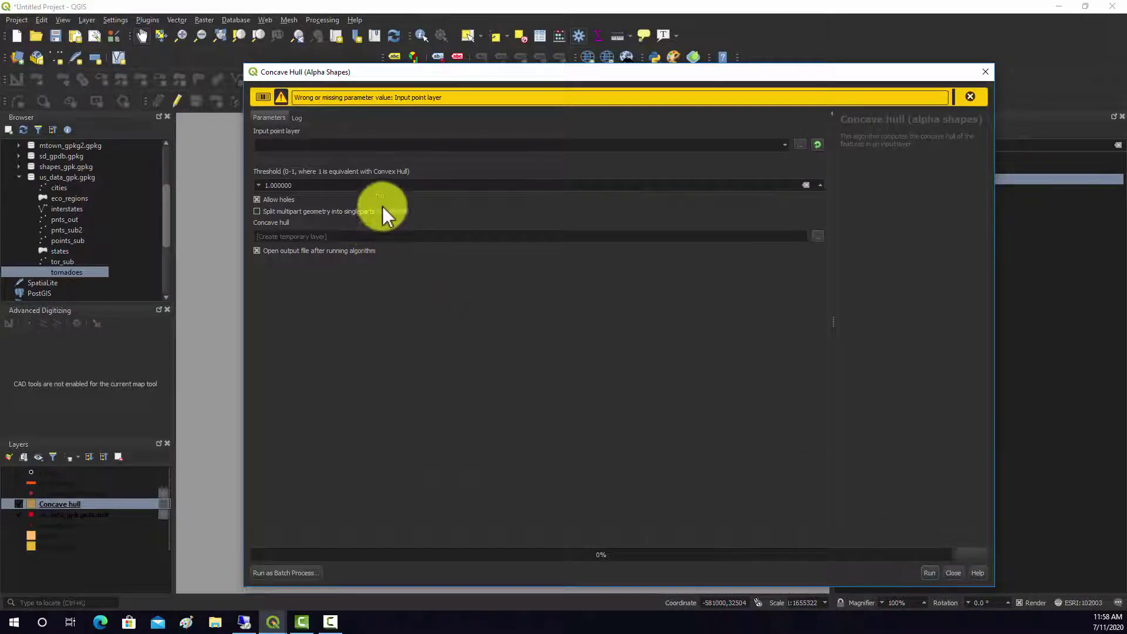
{"action": "left_click", "coordinate": [319, 146]}
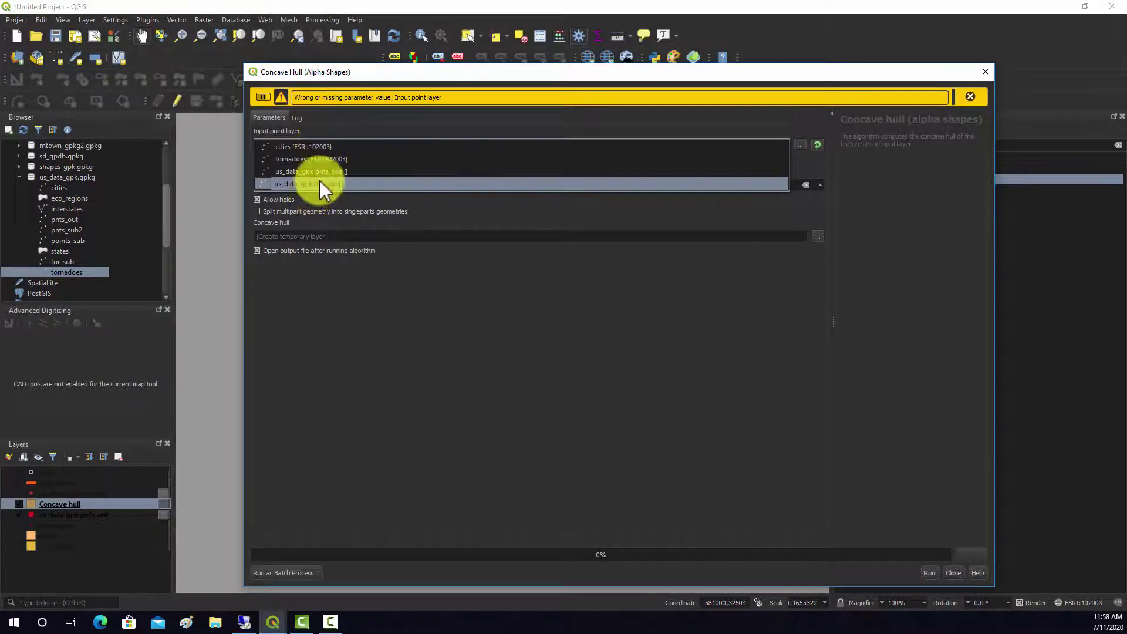
{"action": "left_click", "coordinate": [325, 170]}
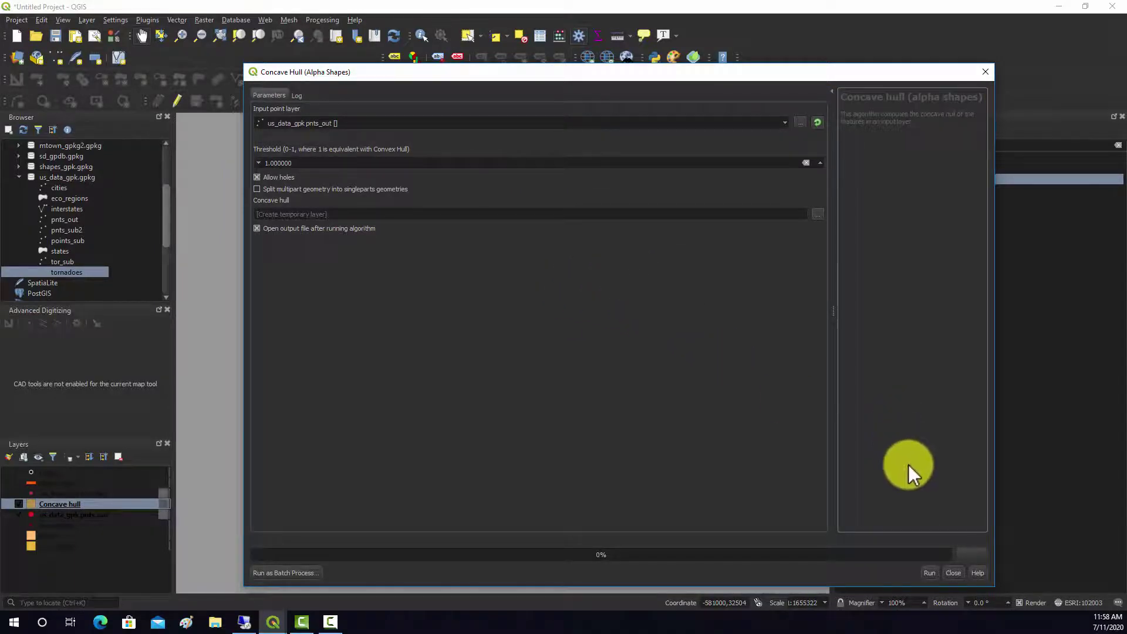
{"action": "left_click", "coordinate": [930, 574]}
{"action": "left_click", "coordinate": [954, 573]}
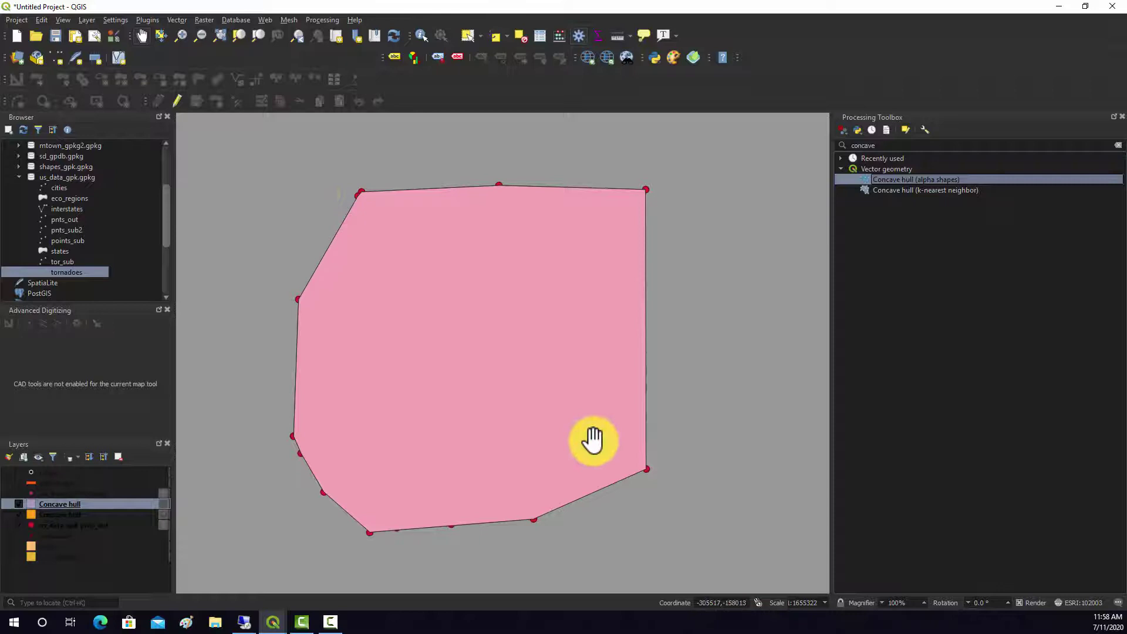
Search the toolbox for 'convex' and open Minimum bounding geometry
{"action": "double_click", "coordinate": [899, 145]}
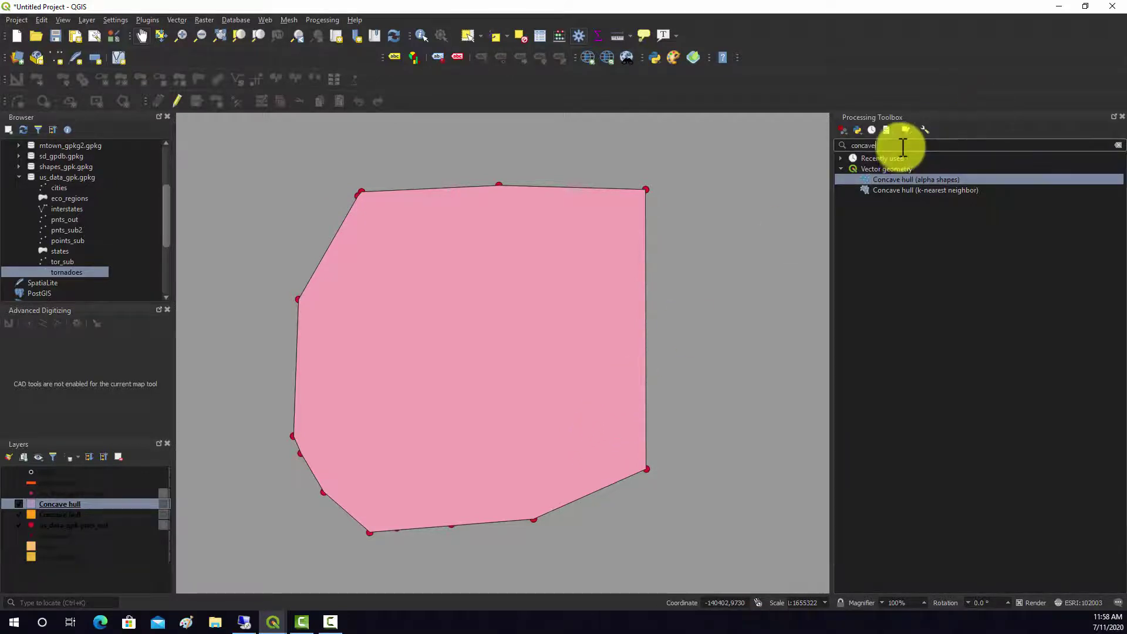
{"action": "type", "text": "c"}
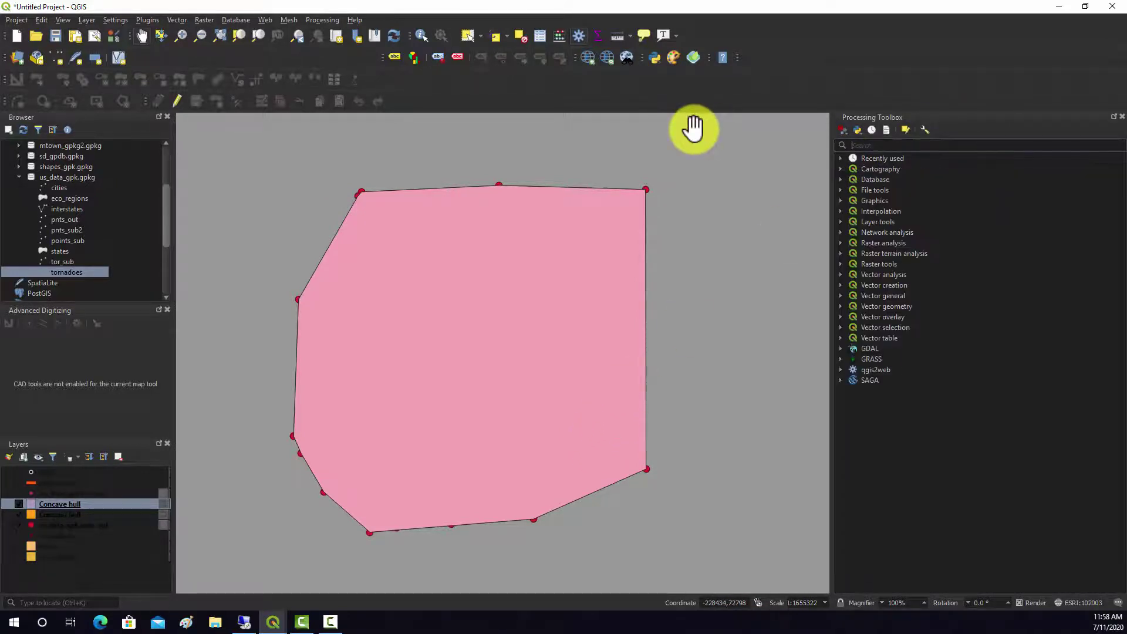
{"action": "type", "text": "onve"}
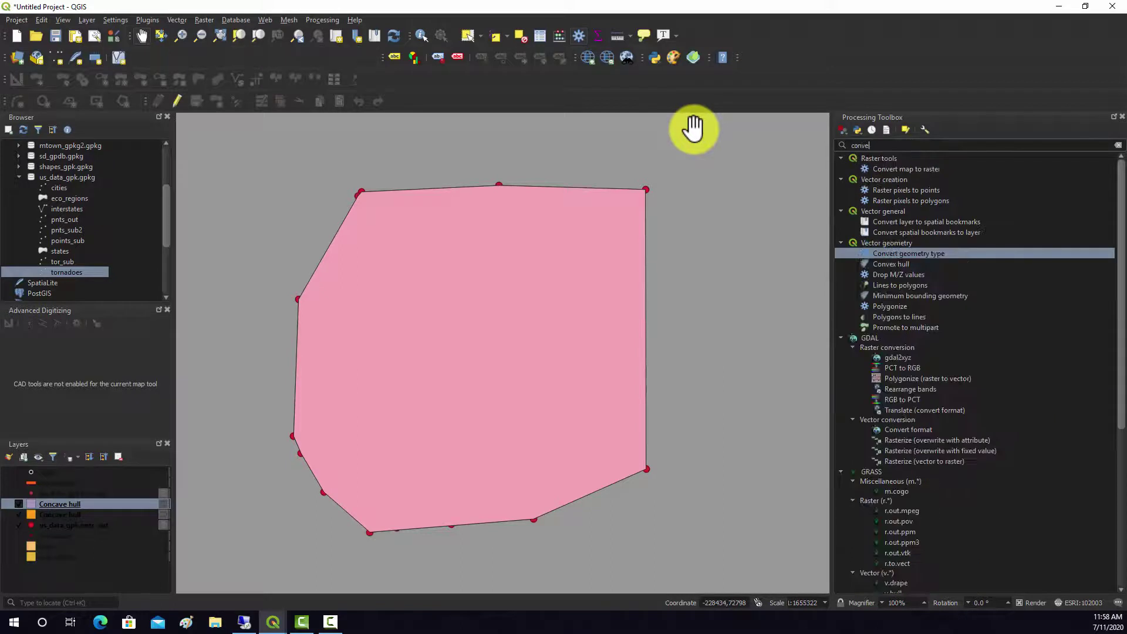
{"action": "type", "text": "x"}
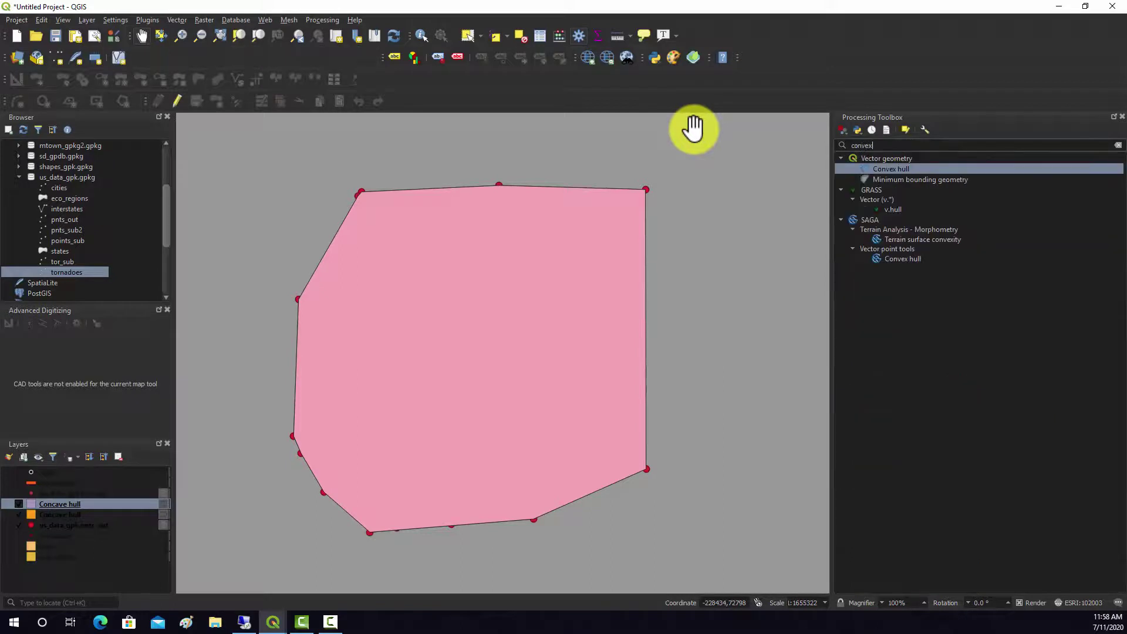
{"action": "double_click", "coordinate": [898, 180]}
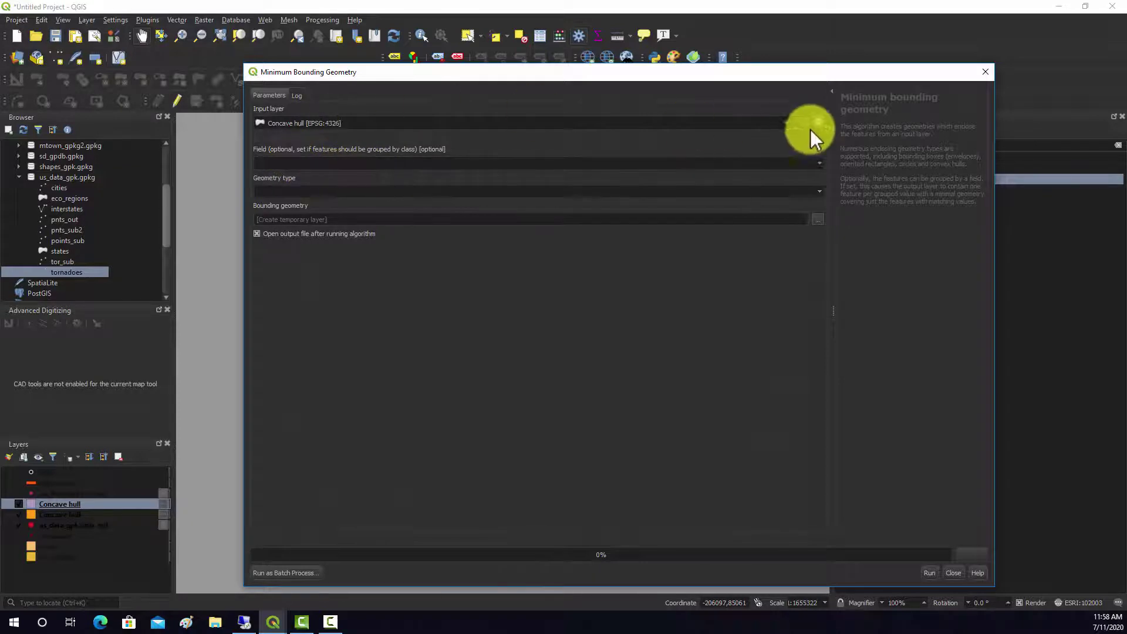
Run Minimum bounding geometry on us_data_gpk pnts_out as Convex Hull, with no grouping field
{"action": "left_click", "coordinate": [785, 122]}
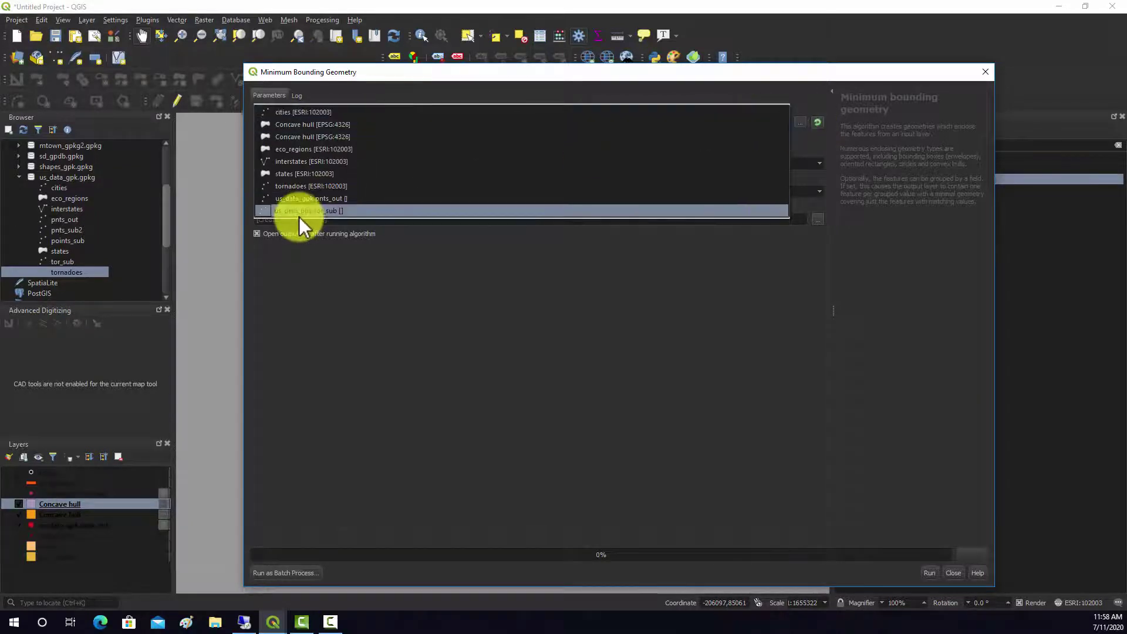
{"action": "left_click", "coordinate": [343, 197]}
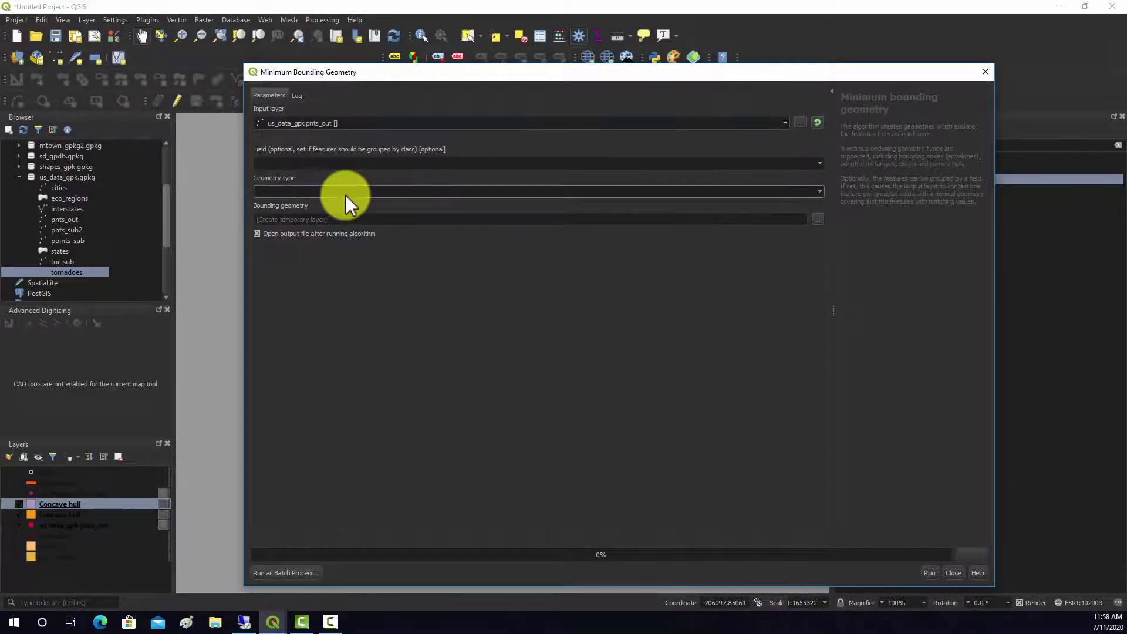
{"action": "left_click", "coordinate": [654, 158]}
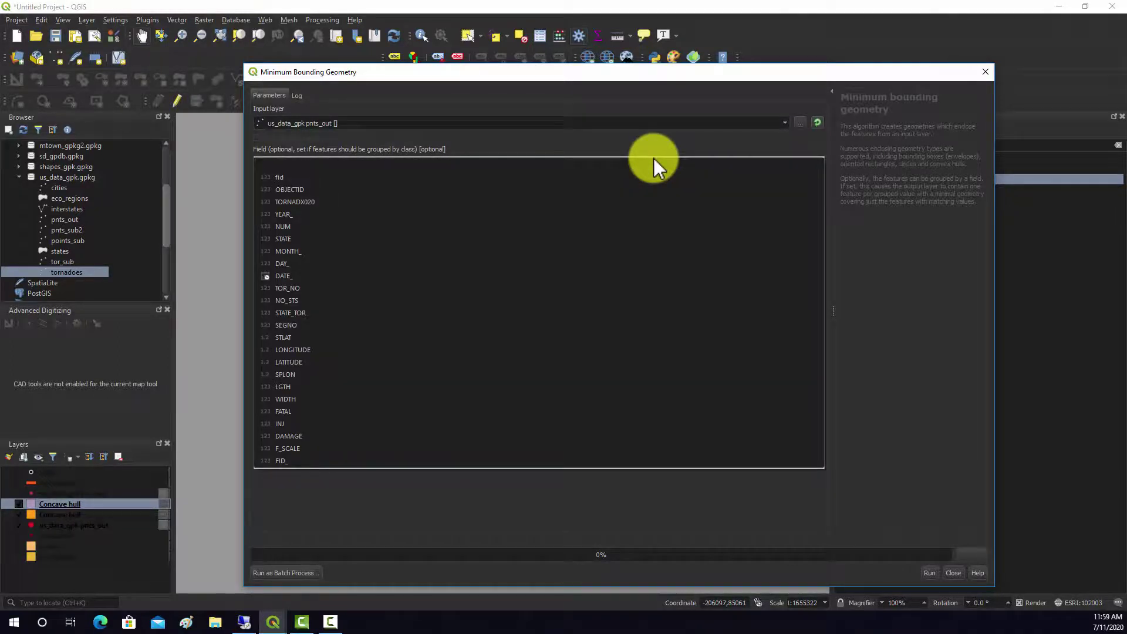
{"action": "left_click", "coordinate": [654, 157]}
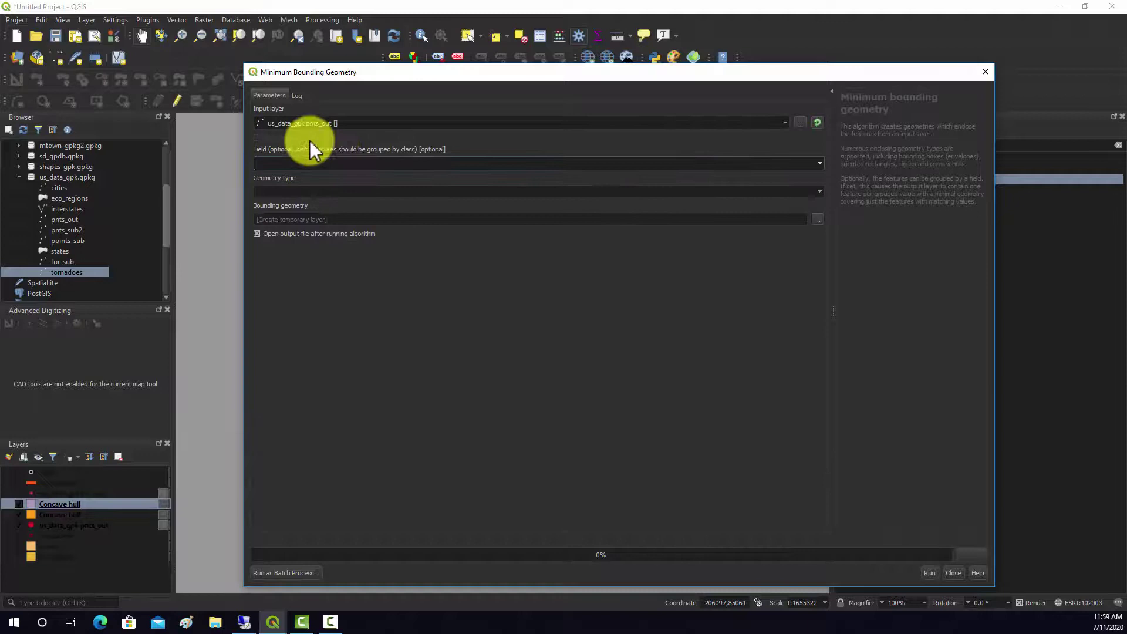
{"action": "left_click", "coordinate": [323, 162]}
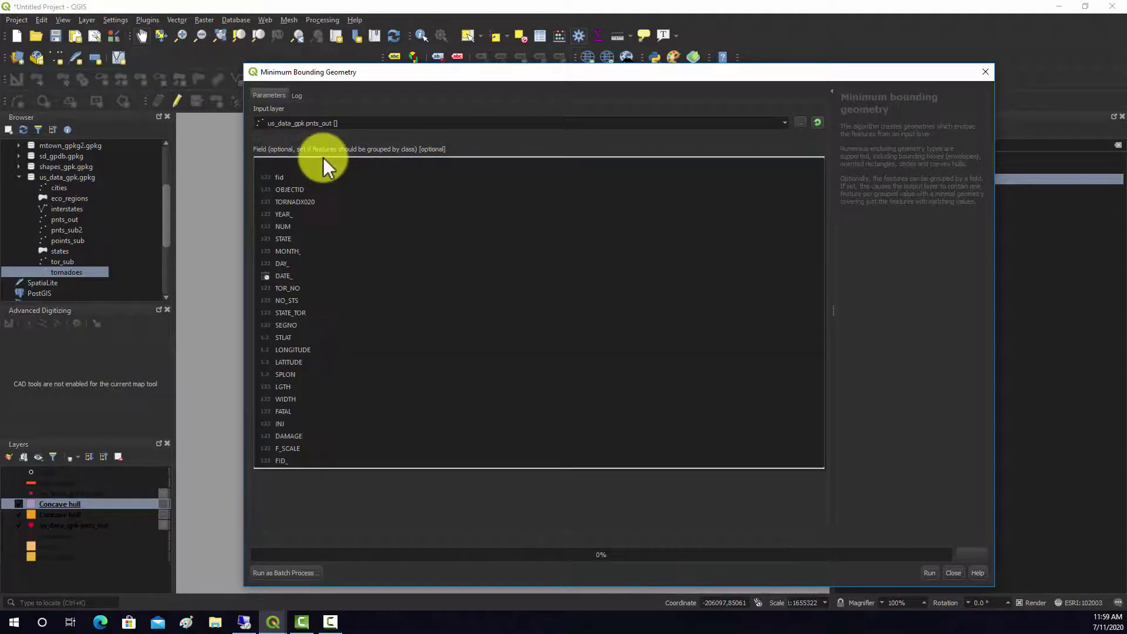
{"action": "left_click", "coordinate": [323, 158]}
{"action": "left_click", "coordinate": [795, 191]}
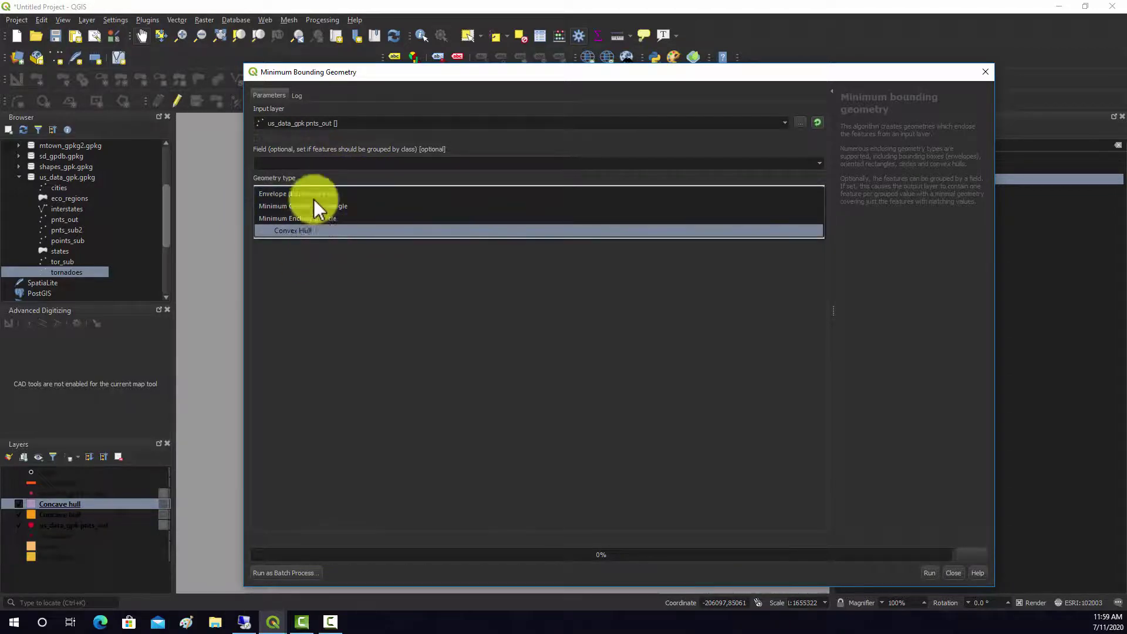
{"action": "left_click", "coordinate": [295, 231]}
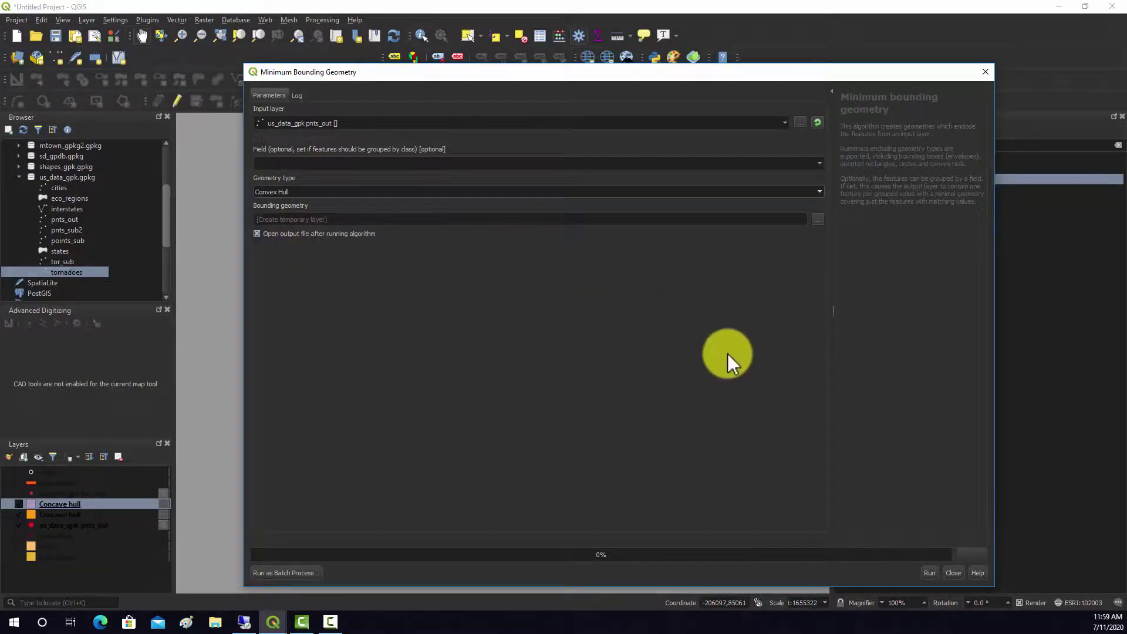
{"action": "left_click", "coordinate": [929, 572]}
Toggle the Bounding geometry layer to compare with the pink hull, leaving it hidden
{"action": "left_click", "coordinate": [960, 573]}
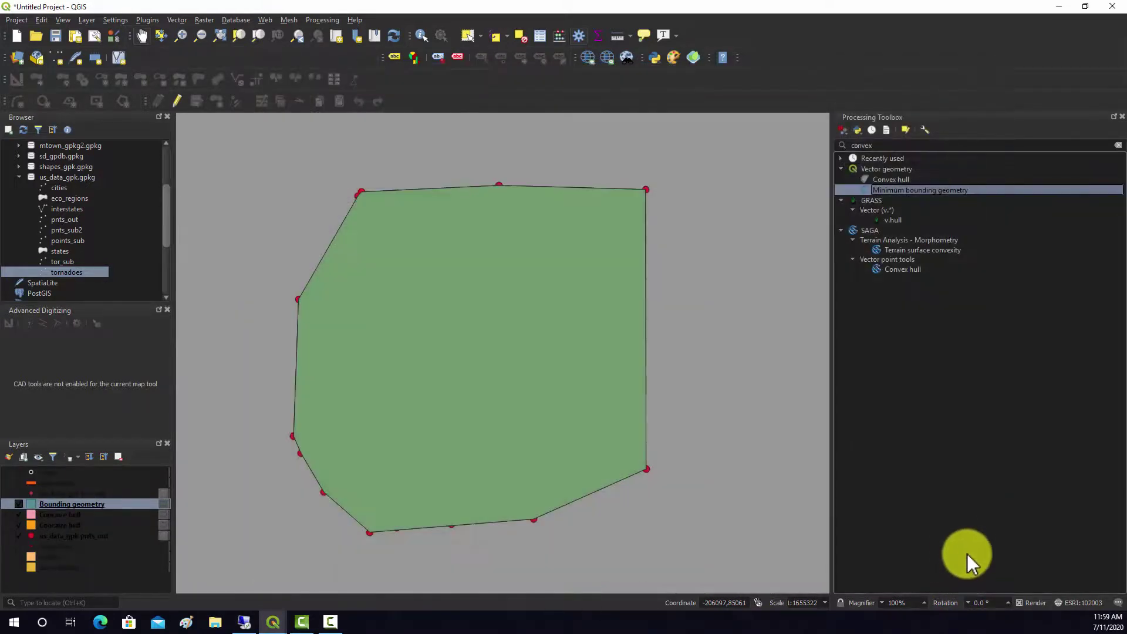
{"action": "left_click", "coordinate": [21, 505]}
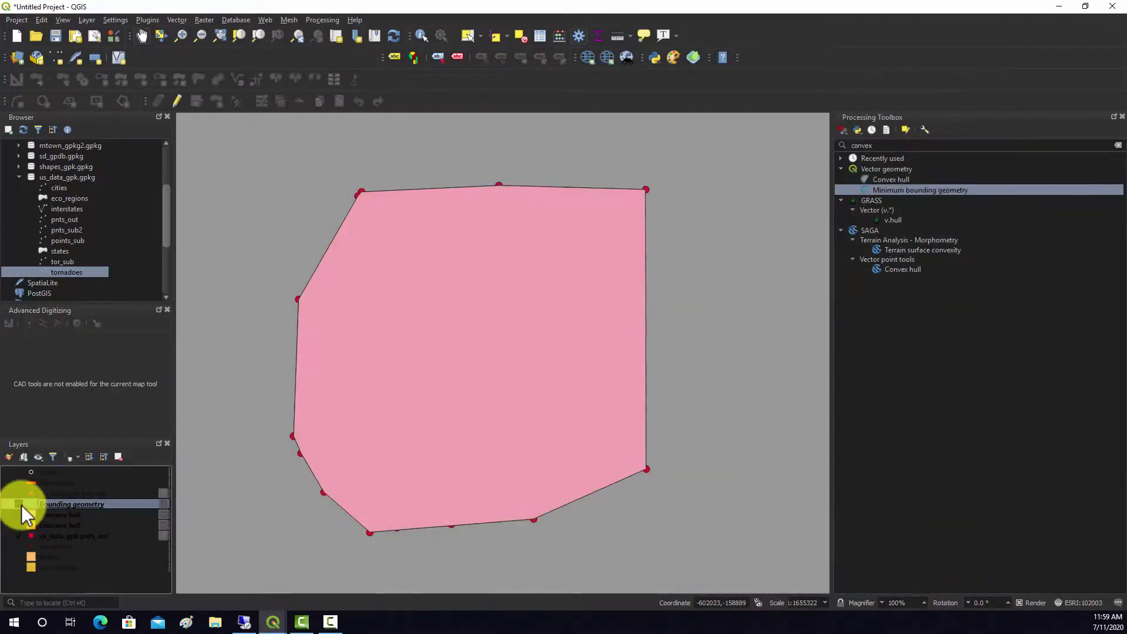
{"action": "left_click", "coordinate": [21, 505]}
{"action": "left_click", "coordinate": [21, 505]}
{"action": "left_click", "coordinate": [22, 505]}
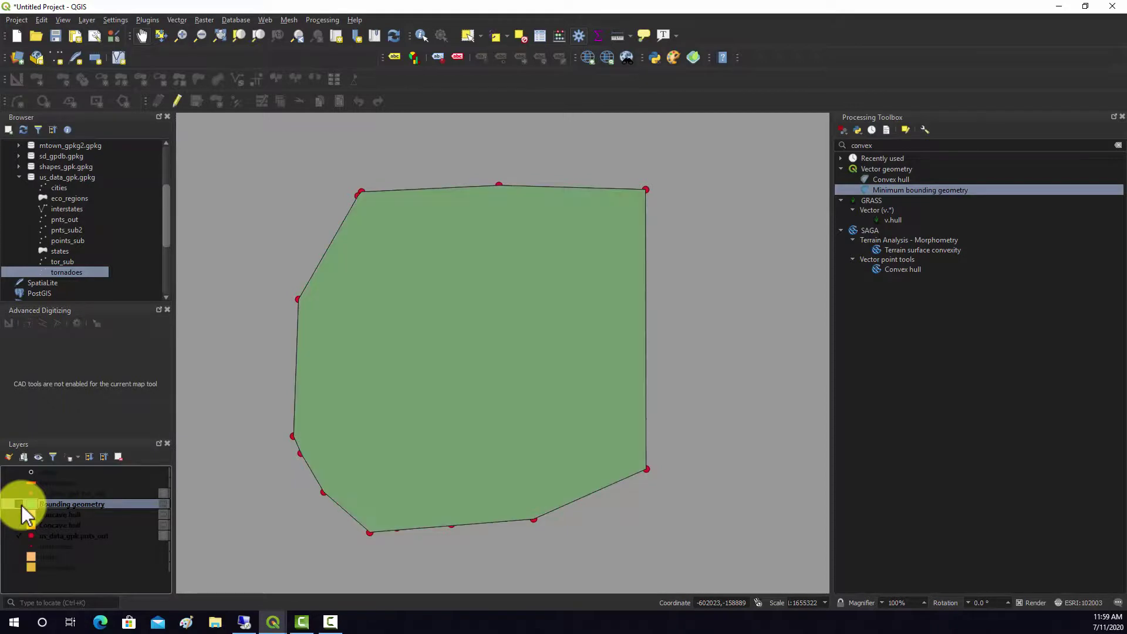
{"action": "left_click", "coordinate": [21, 505]}
{"action": "left_click", "coordinate": [21, 505]}
{"action": "left_click", "coordinate": [21, 505]}
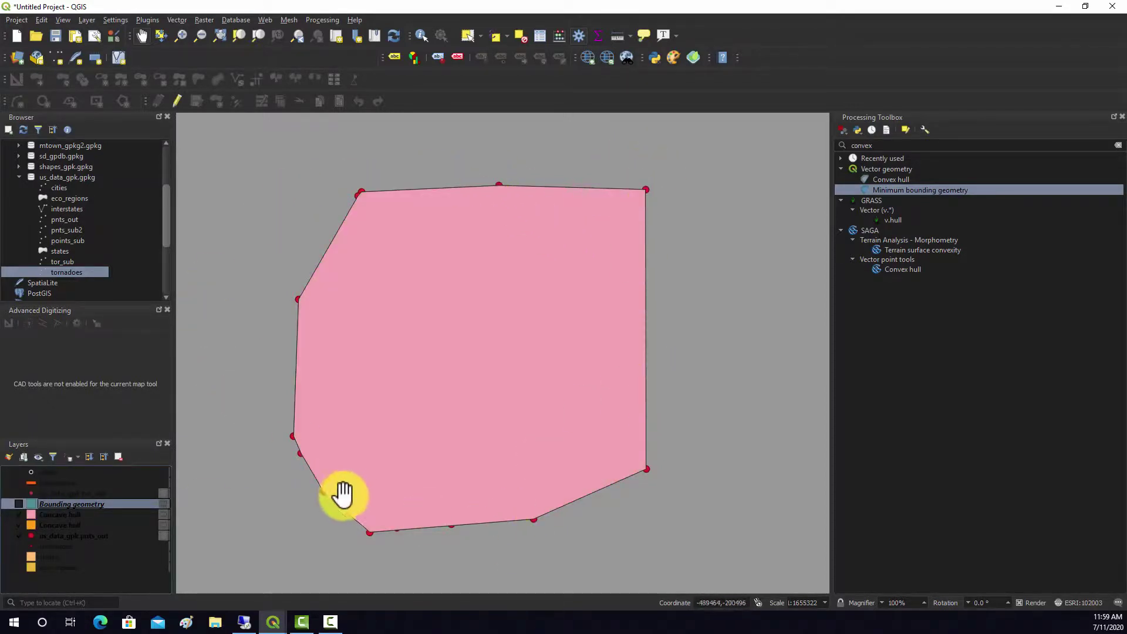
{"action": "left_click", "coordinate": [913, 192]}
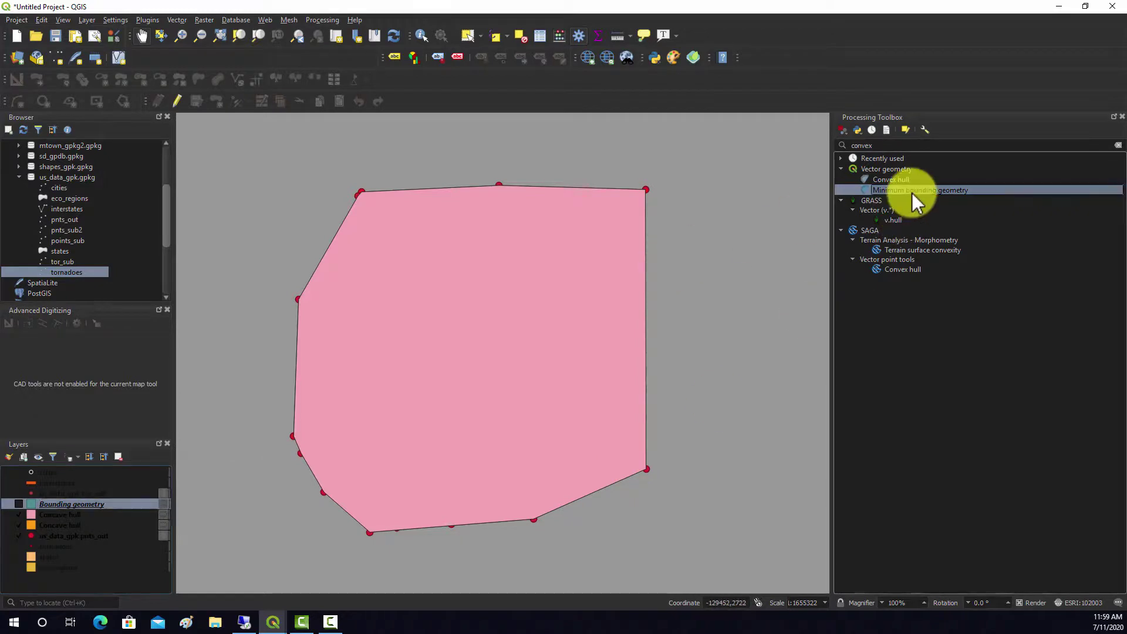
Create a Minimum Enclosing Circle bounding geometry and move pnts_out to the top
{"action": "double_click", "coordinate": [914, 191]}
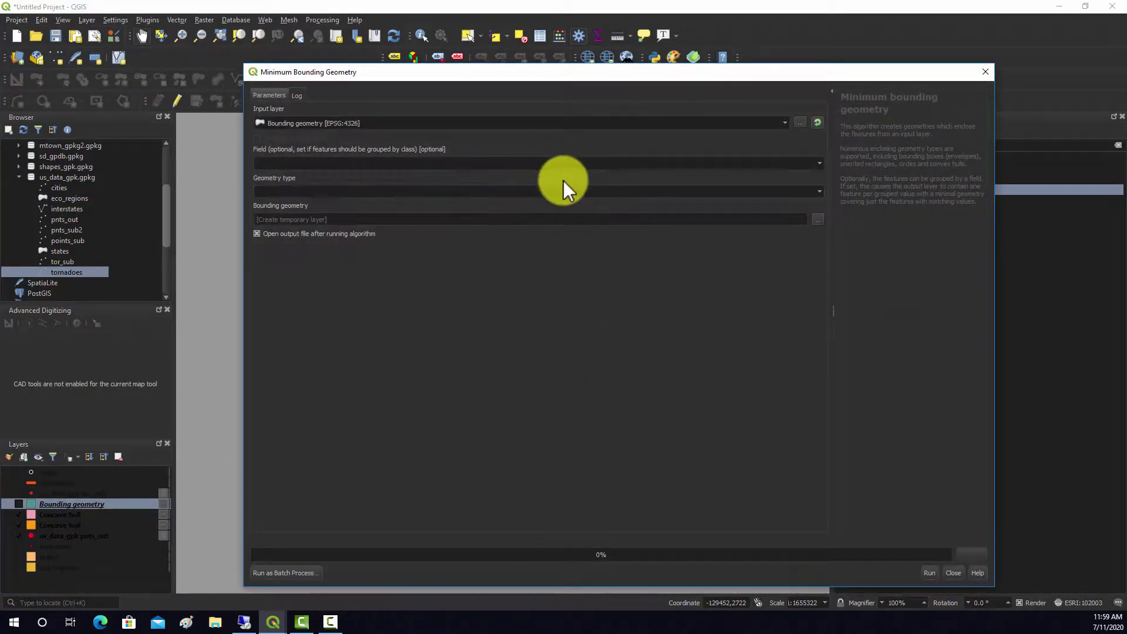
{"action": "left_click", "coordinate": [817, 193]}
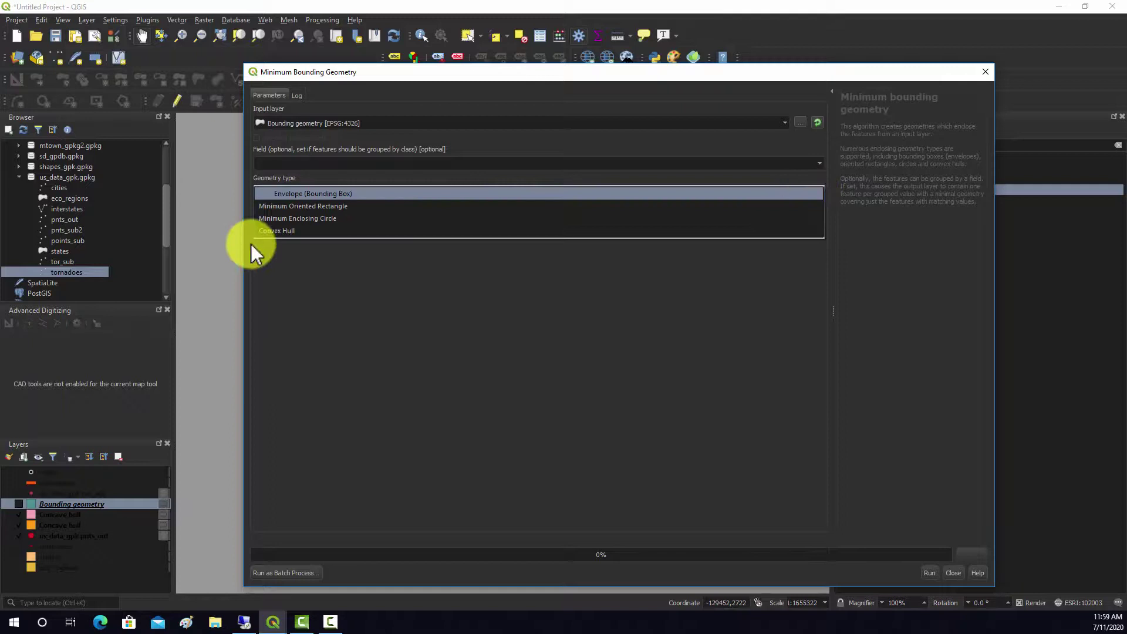
{"action": "left_click", "coordinate": [314, 219]}
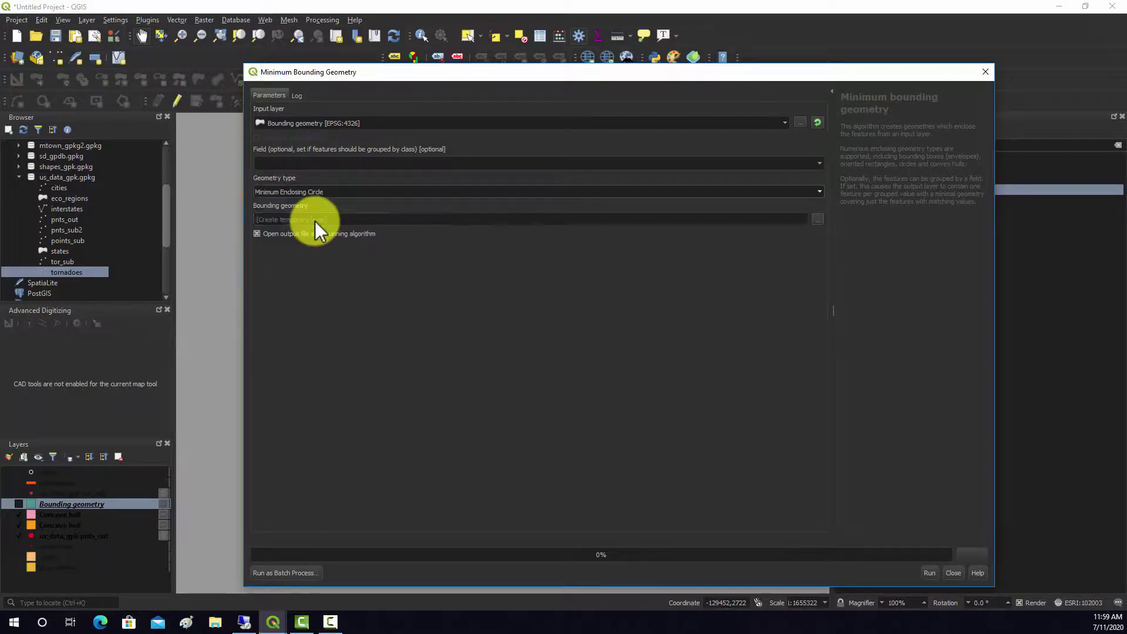
{"action": "left_click", "coordinate": [933, 573]}
{"action": "left_click", "coordinate": [955, 573]}
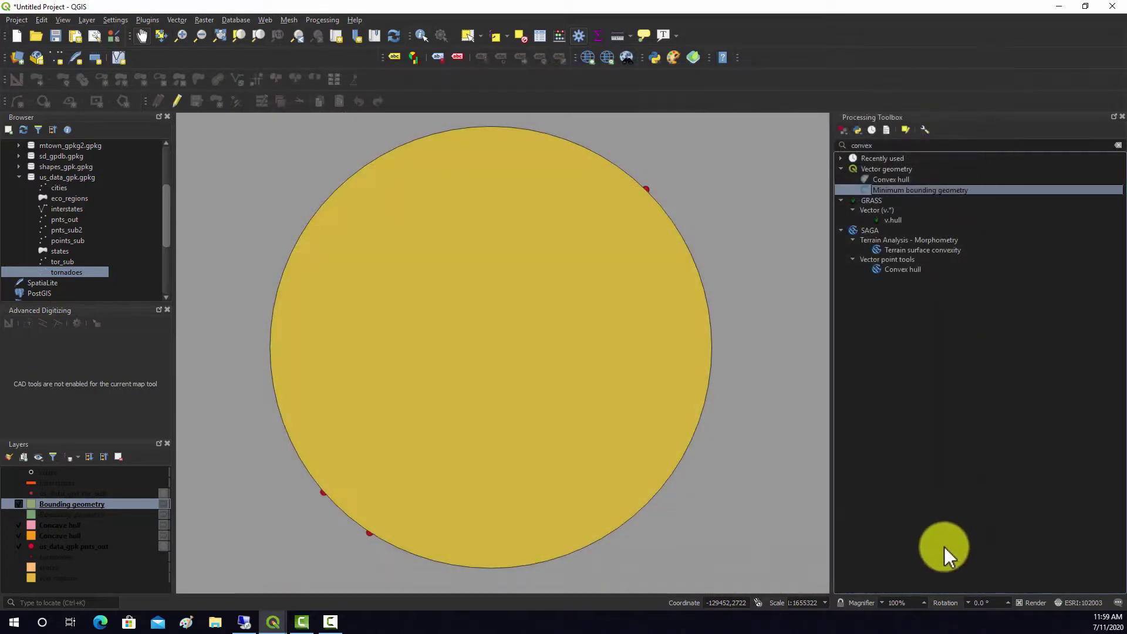
{"action": "left_click", "coordinate": [55, 557]}
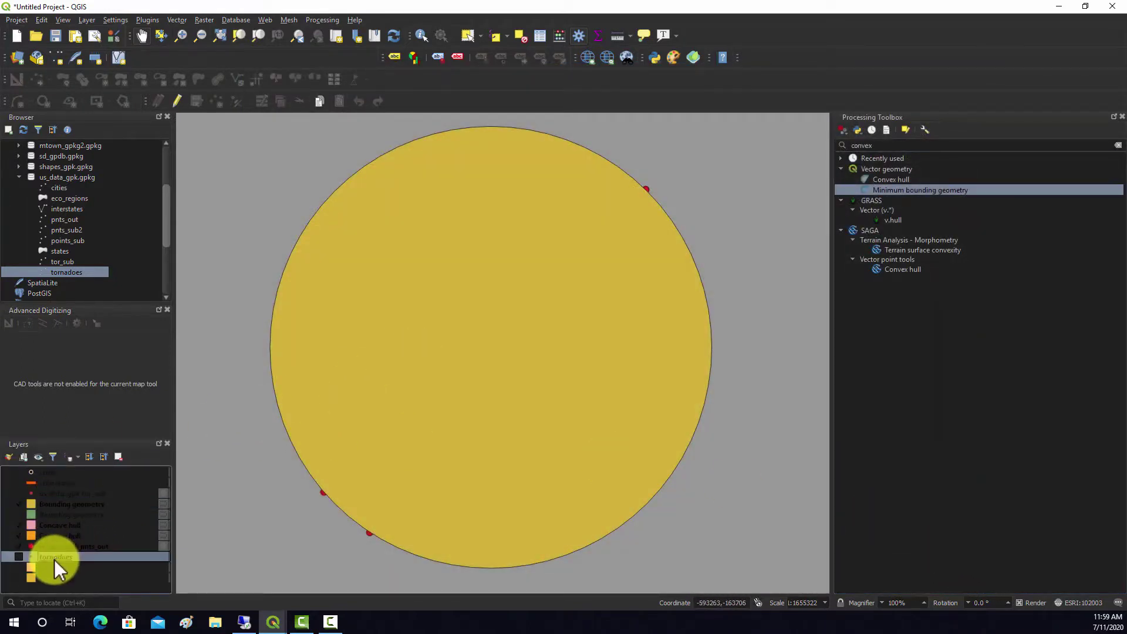
{"action": "left_click_drag", "start_coordinate": [57, 547], "coordinate": [66, 468]}
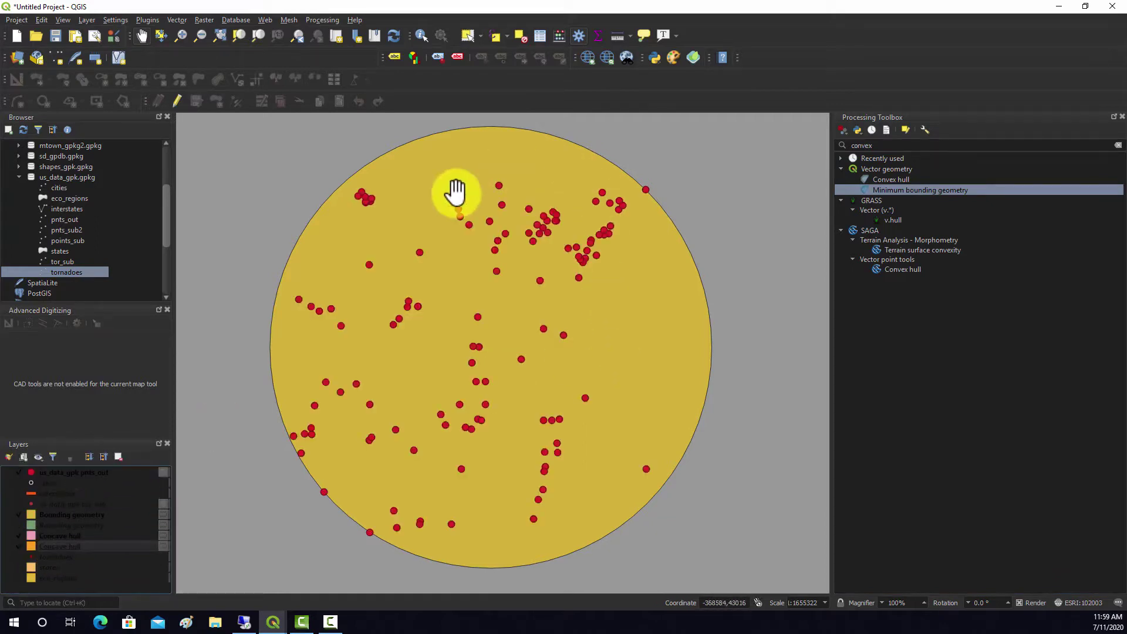